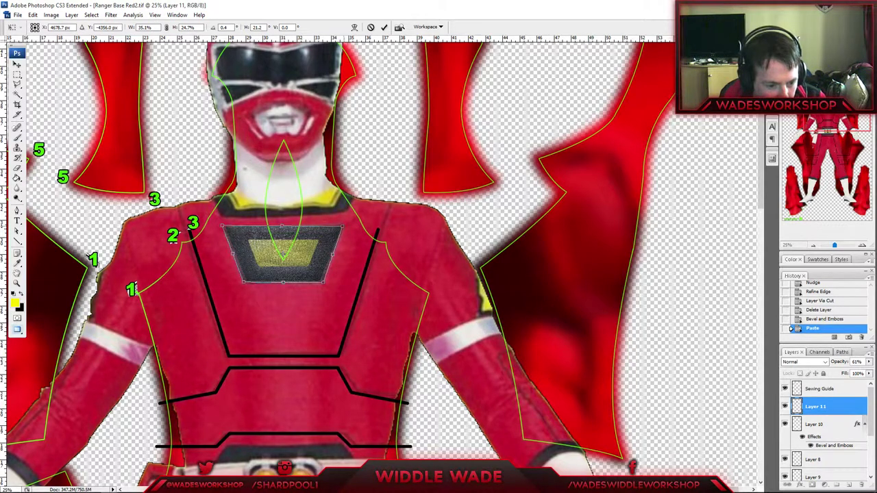
Step: Scale the pasted texture onto the chest emblem on Layer 11 and commit the free transform
drag(341, 226, 344, 226)
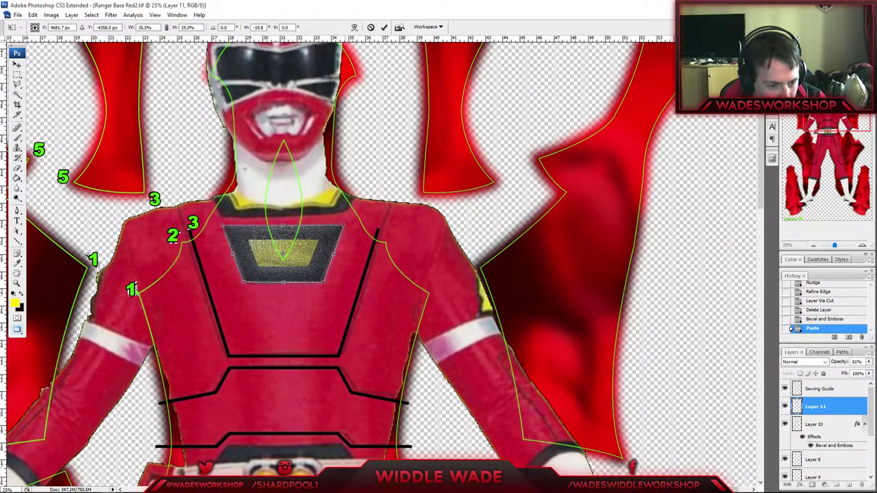
key(z)
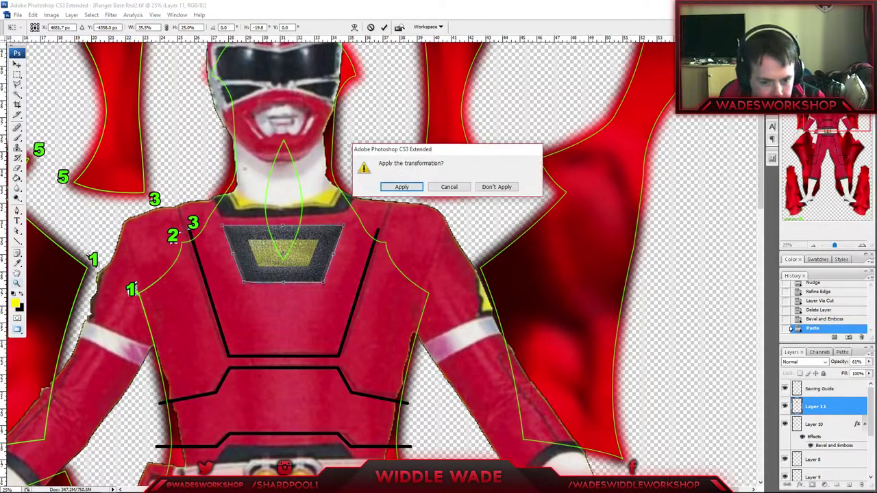
key(Return)
Step: Load Layer 10's outline, then nudge the chest panel and the Layer 11 texture up so their edges align
click(194, 270)
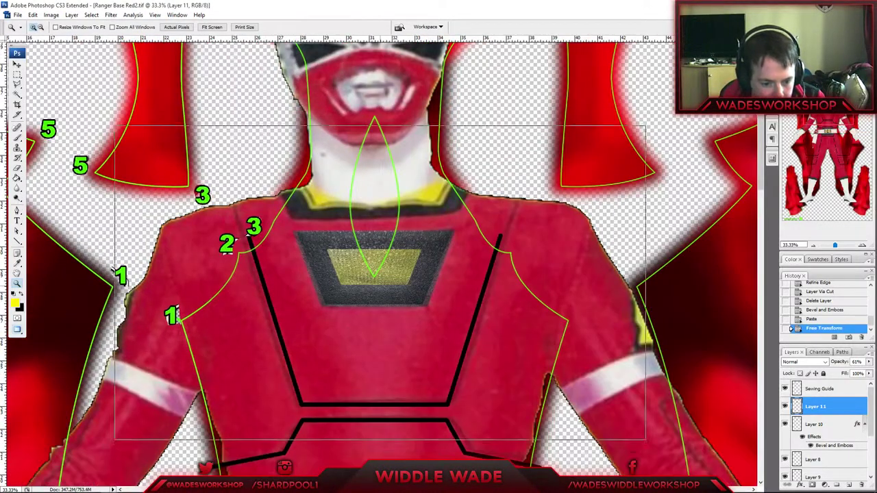
click(377, 327)
click(364, 120)
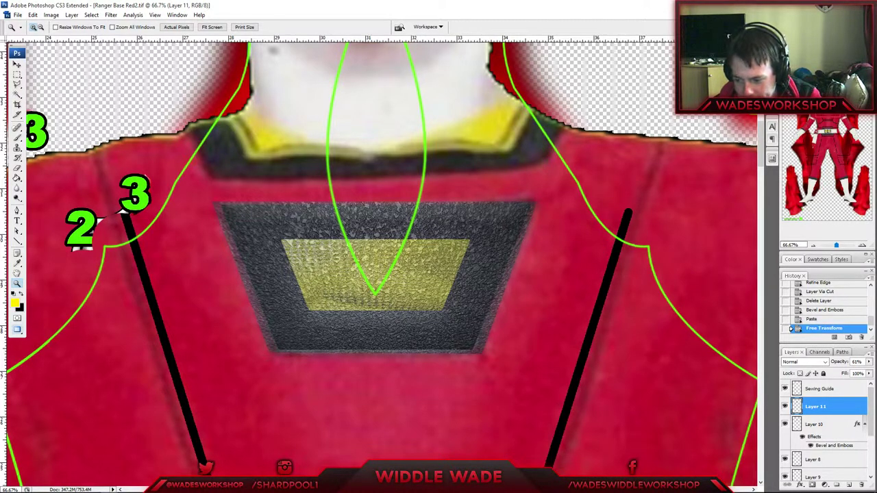
click(819, 424)
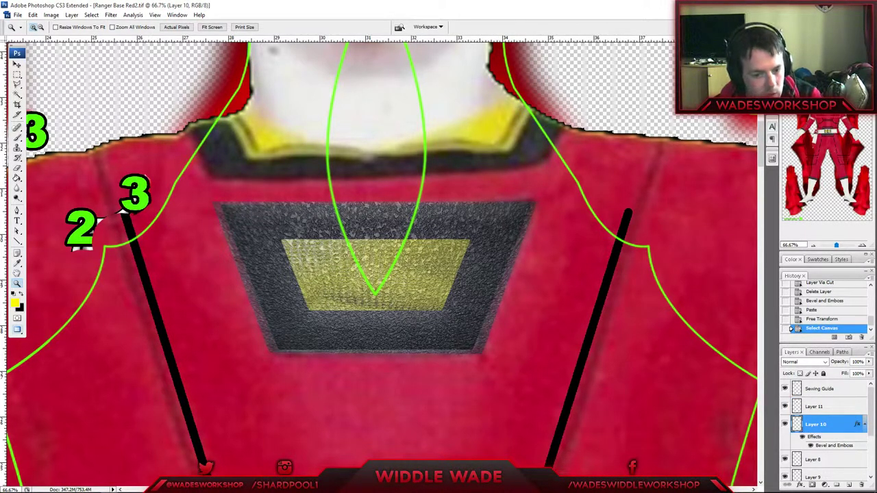
key(v)
key(Up)
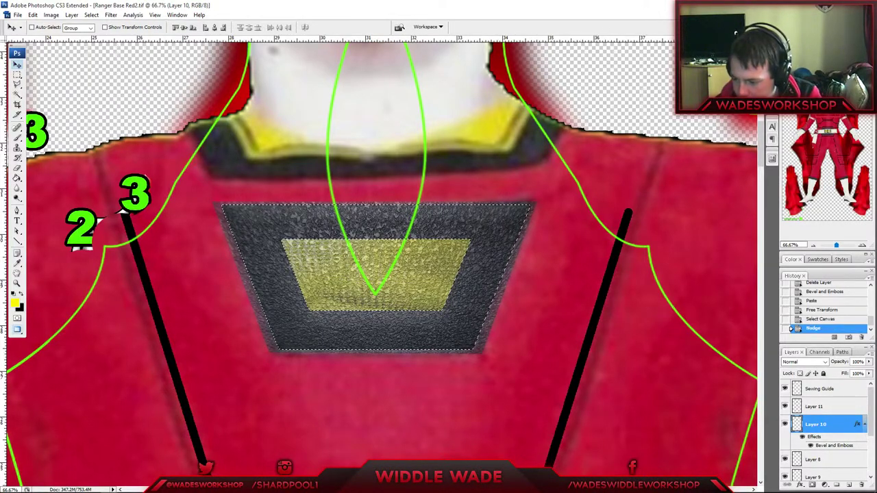
key(alt+bracketright)
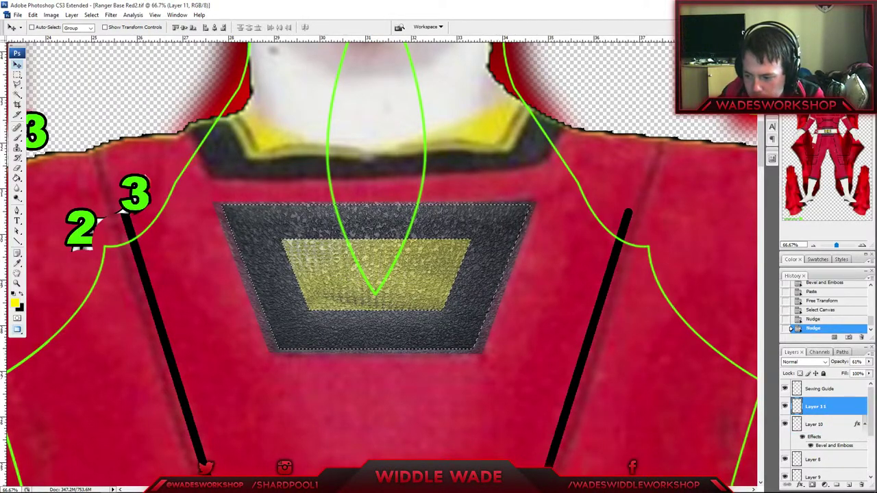
key(Up)
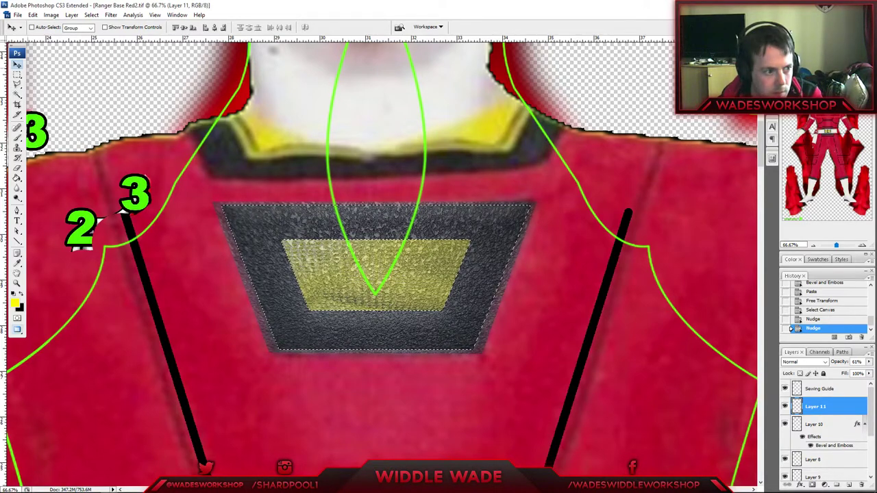
Step: Copy the marquee-selected yellow light onto a new Layer 12
key(m)
key(m)
right_click(452, 228)
click(484, 311)
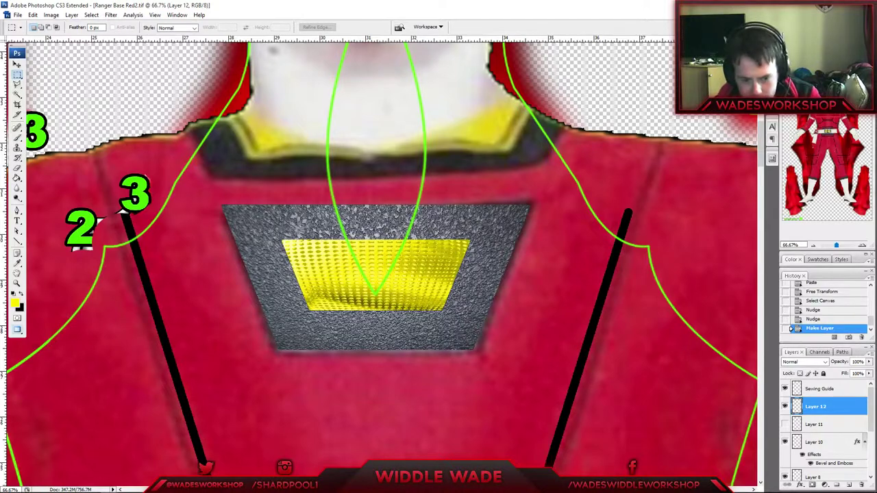
Step: Try deleting both texture layers, undo it, and toggle Layer 11 and Layer 12 visibility to compare
ctrl+click(816, 424)
right_click(815, 424)
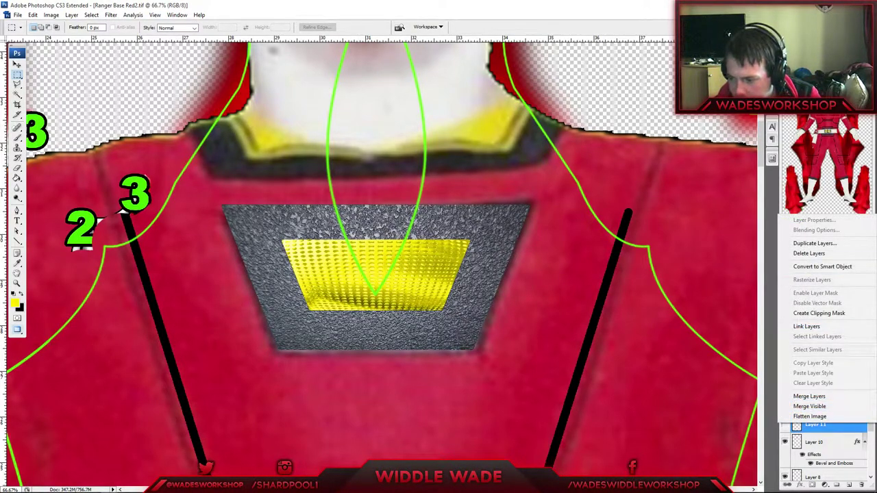
click(809, 253)
key(Return)
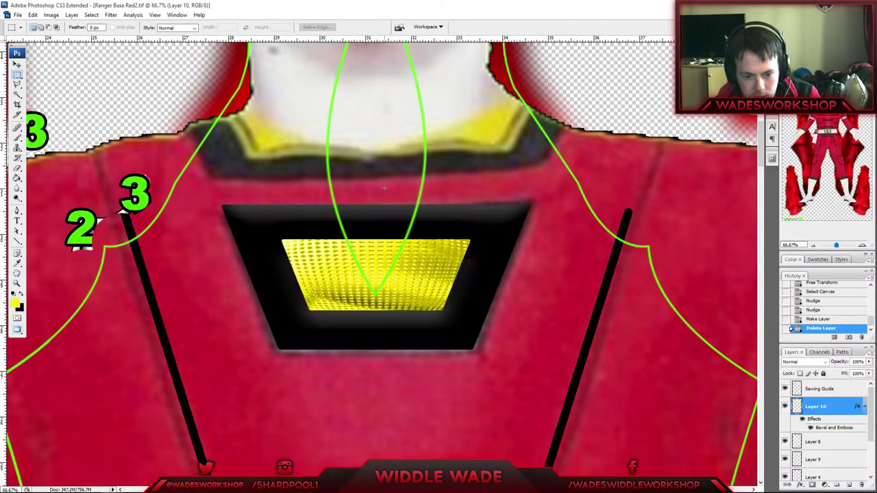
key(ctrl+z)
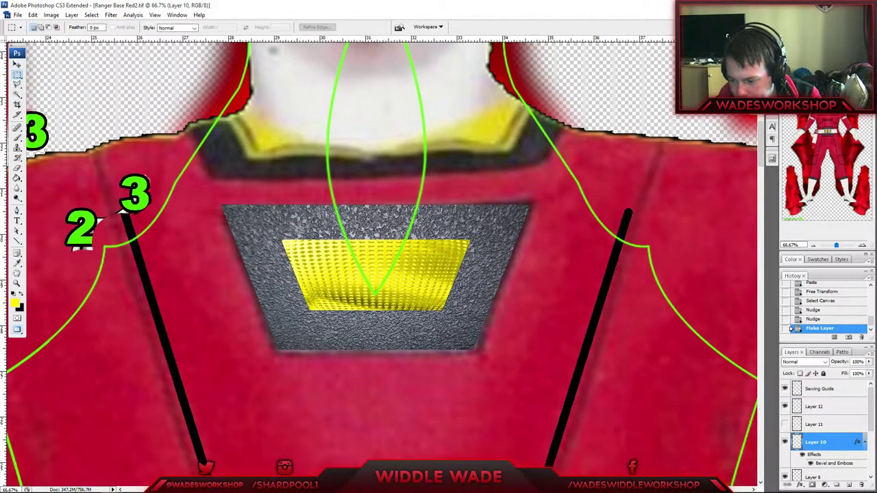
click(785, 407)
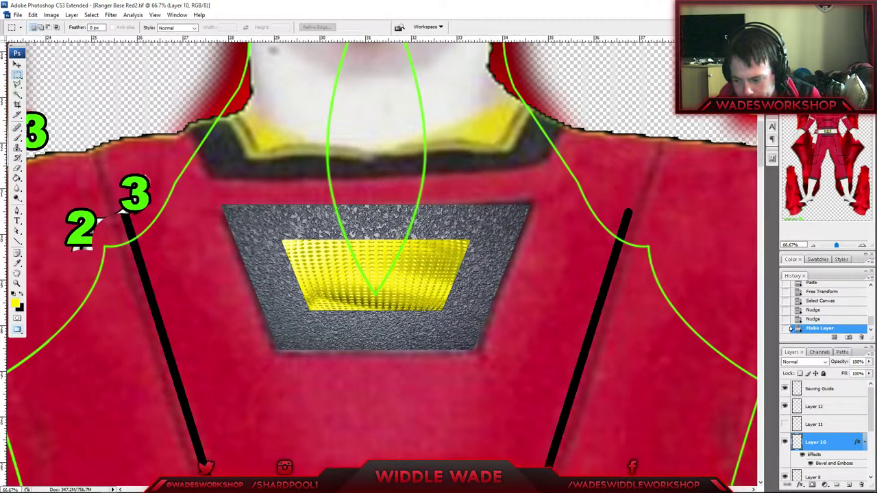
click(785, 424)
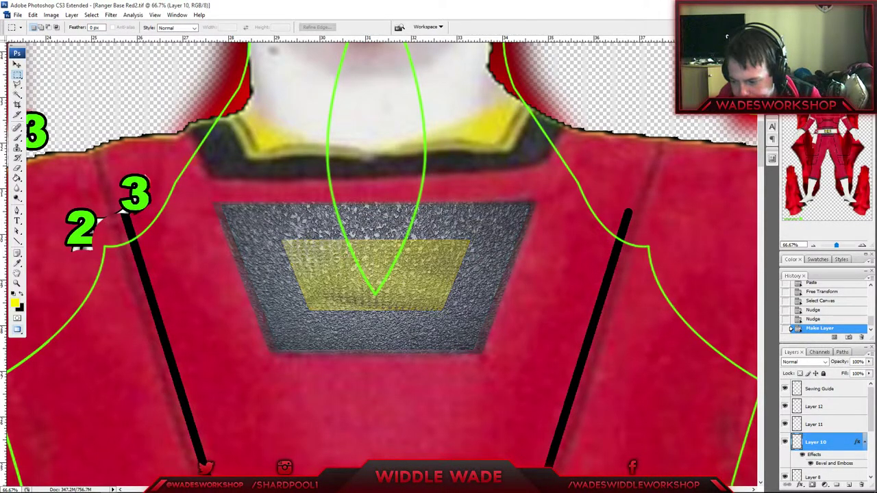
click(785, 424)
Step: Delete Layer 11 and make Layer 12 the active layer
click(819, 424)
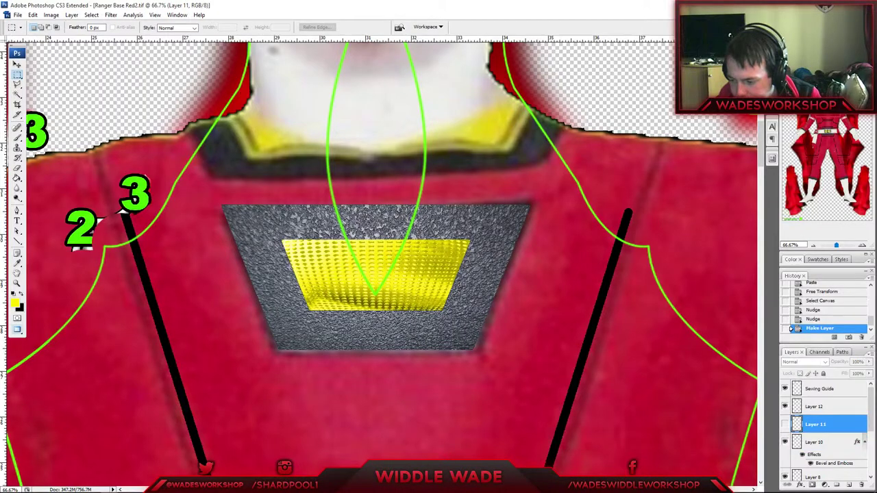
right_click(819, 424)
click(812, 254)
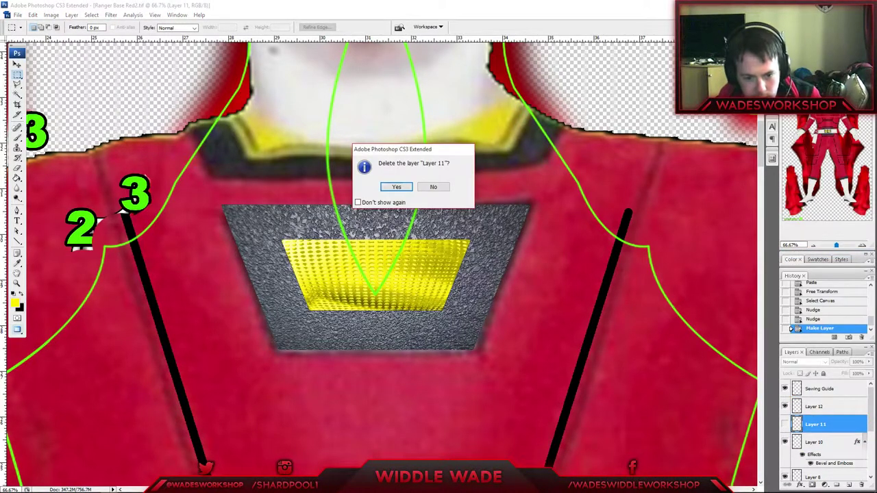
click(396, 186)
click(816, 406)
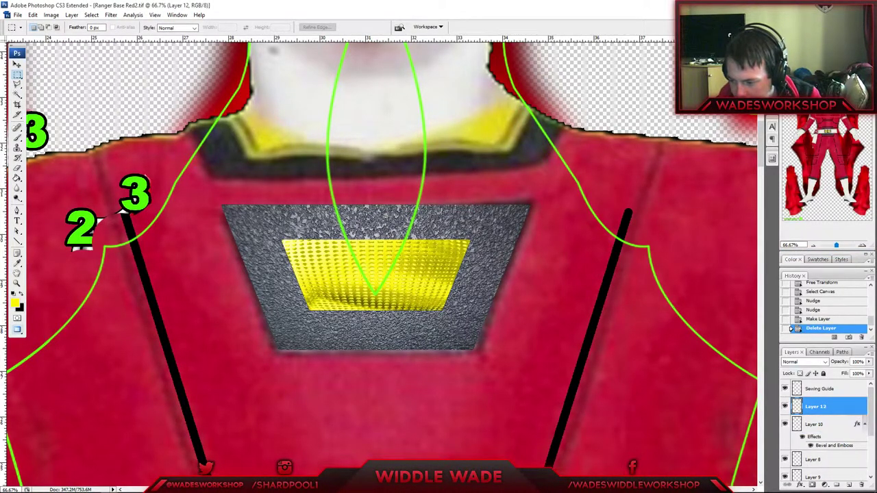
Step: Set Layer 12's blend mode to Darken from the blend mode list
click(807, 362)
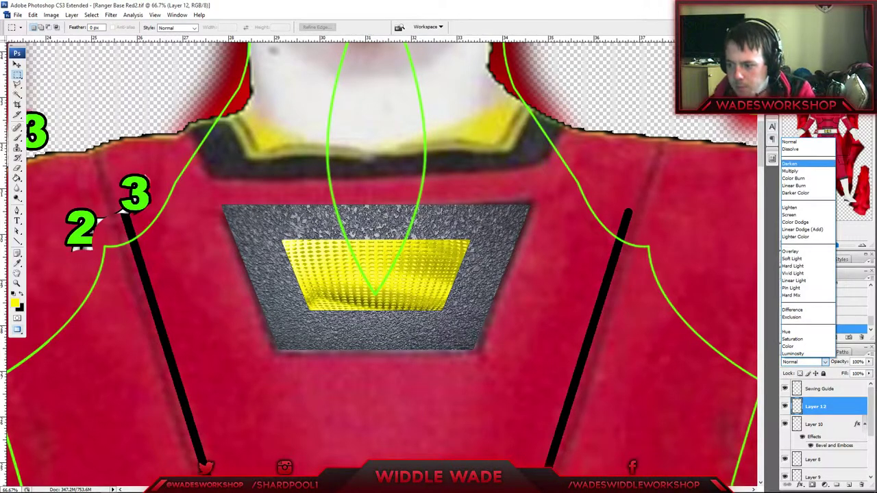
click(789, 163)
scroll(826, 425, down, 1)
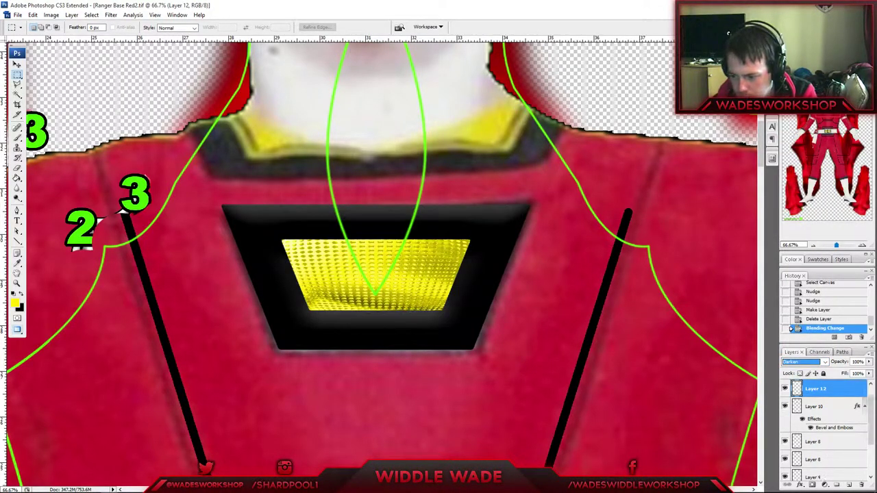
scroll(826, 424, up, 1)
Step: Cycle Layer 12 through the blend modes with arrow keys, ending on Normal for a grey speckled frame
click(807, 362)
key(Down)
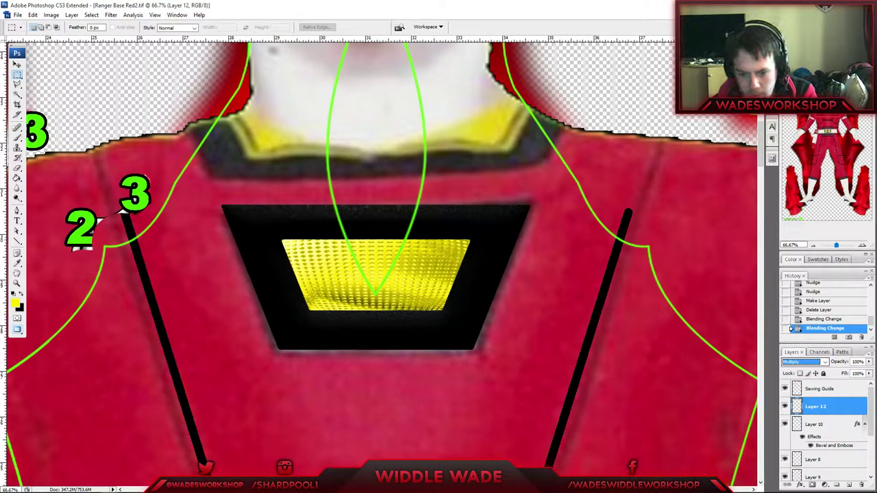
key(Down)
key(Down)
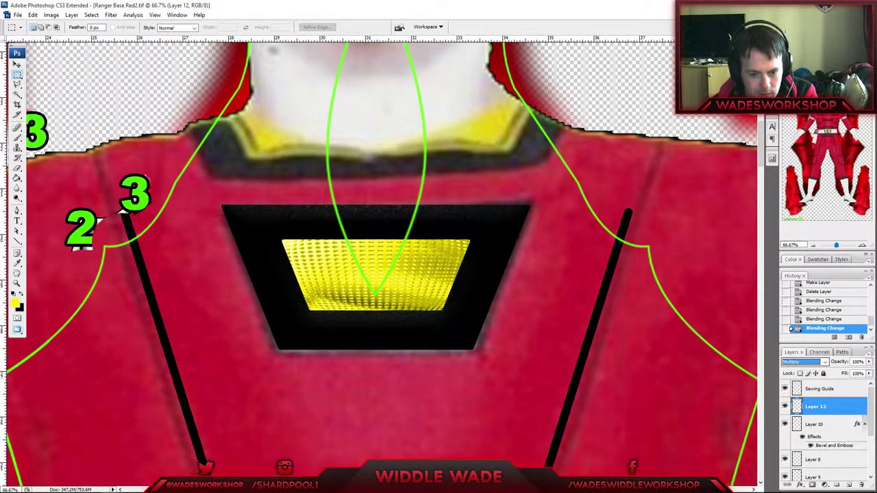
key(Up)
key(Down)
key(Down)
key(Down)
key(Down)
key(Down)
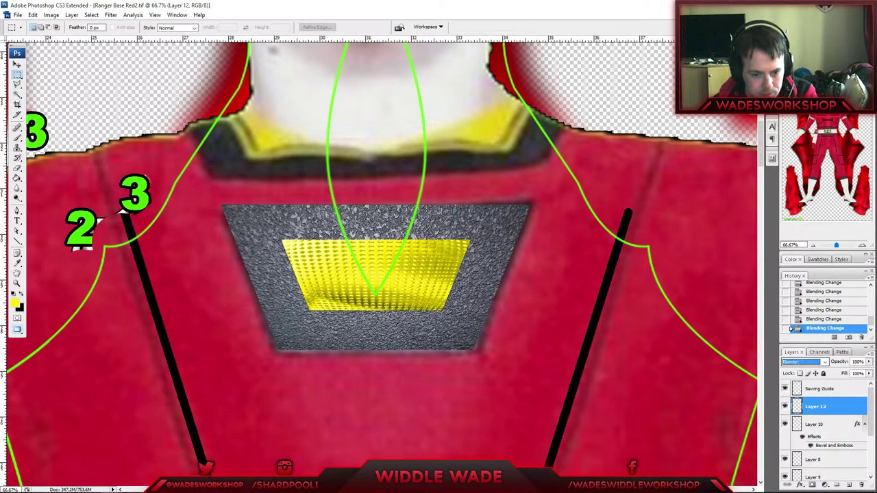
key(Up)
key(Down)
key(Up)
key(Up)
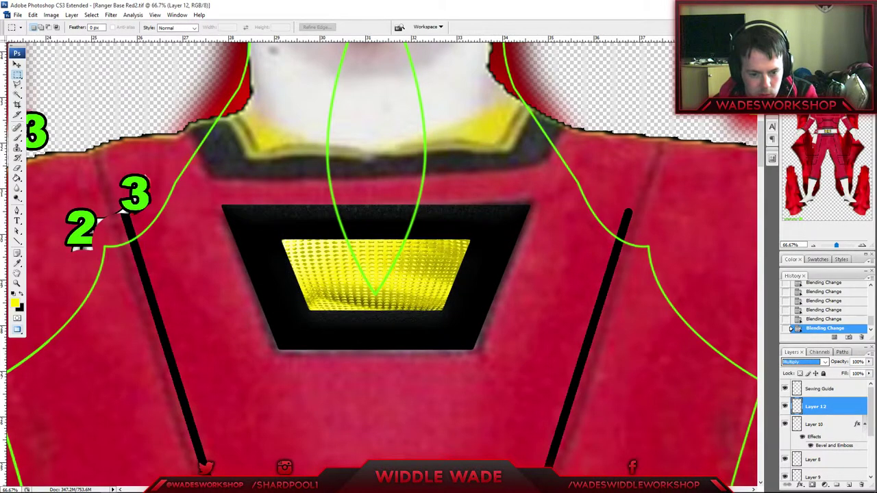
key(Down)
key(Down)
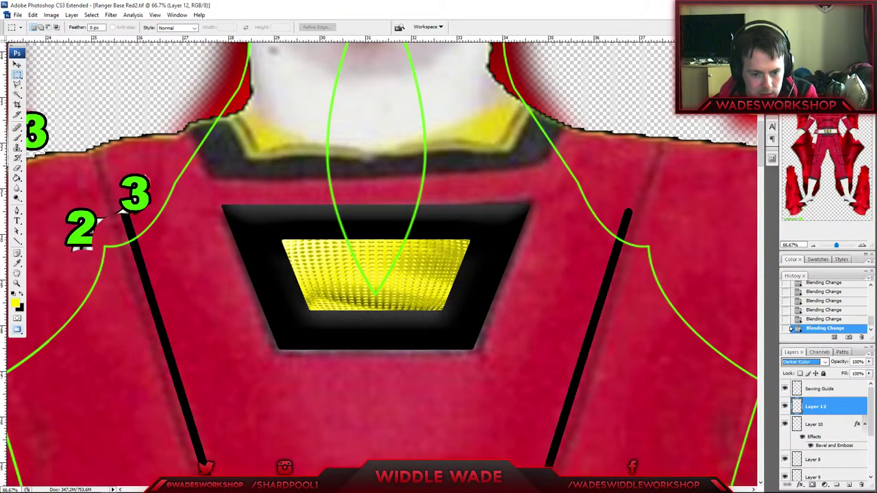
key(Down)
key(Down)
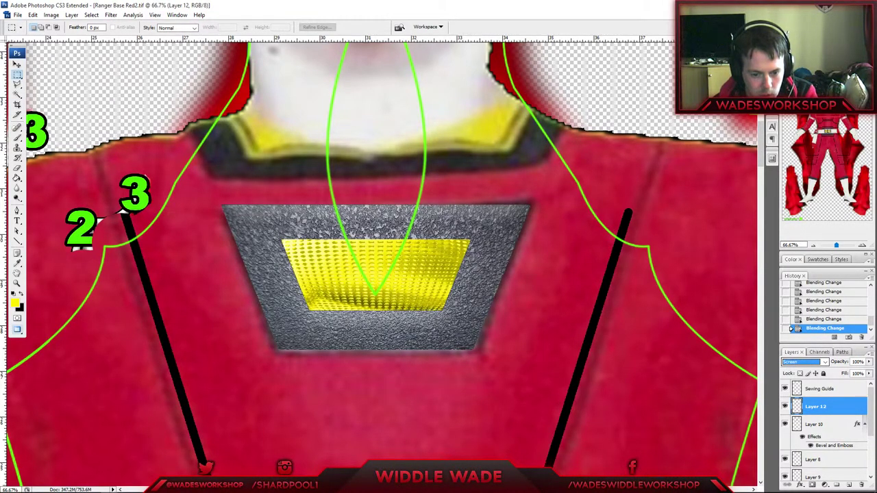
key(Down)
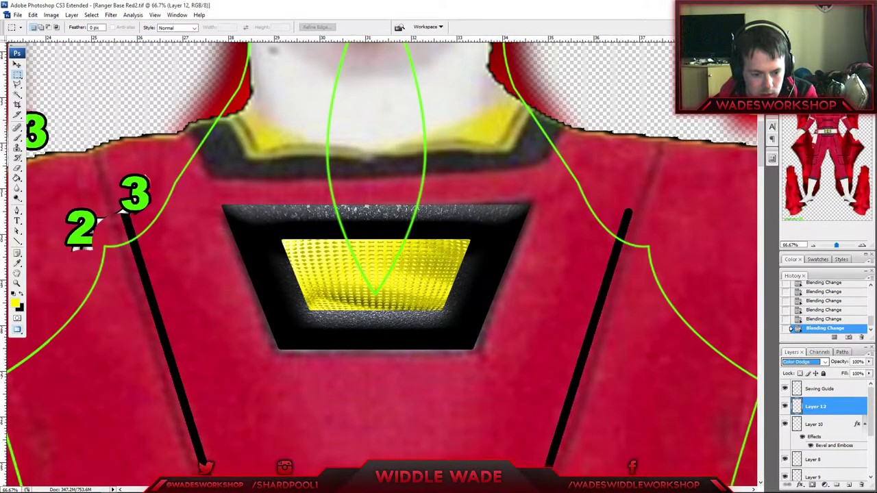
key(Down)
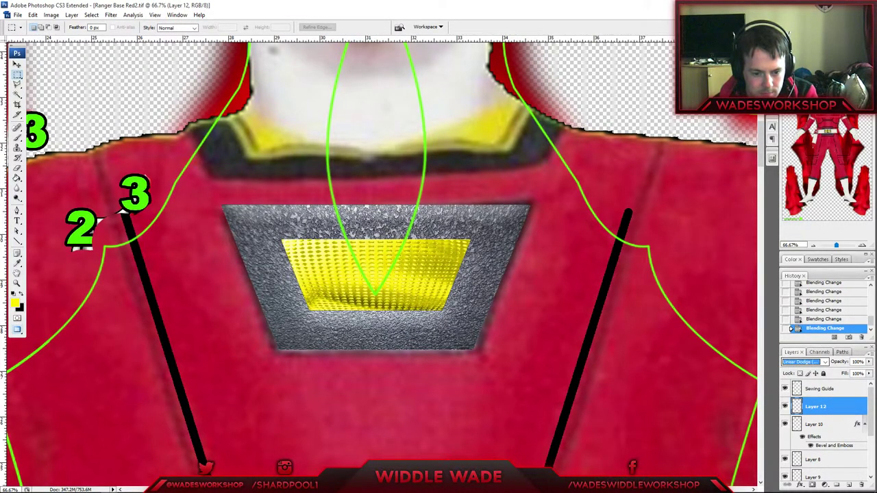
key(Down)
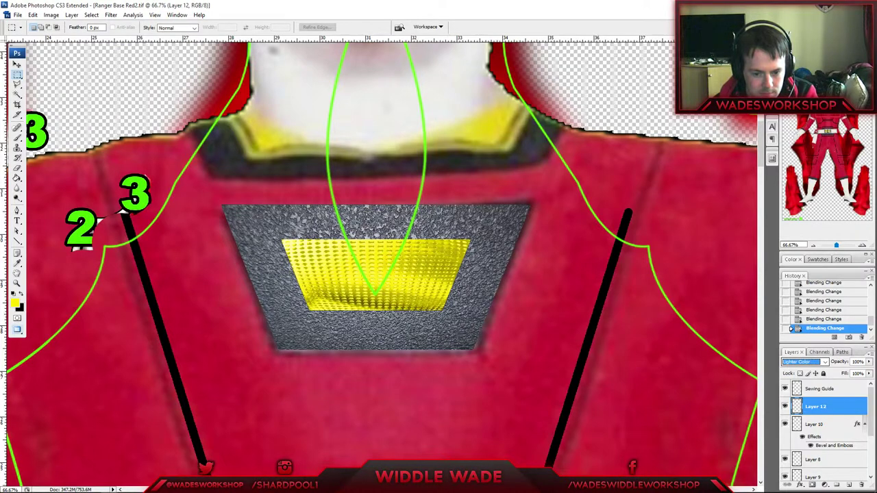
key(Down)
key(Down)
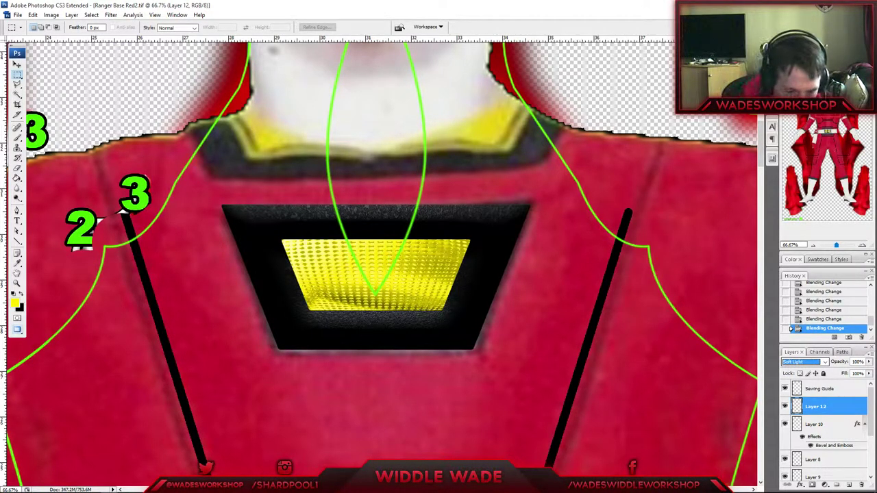
key(Down)
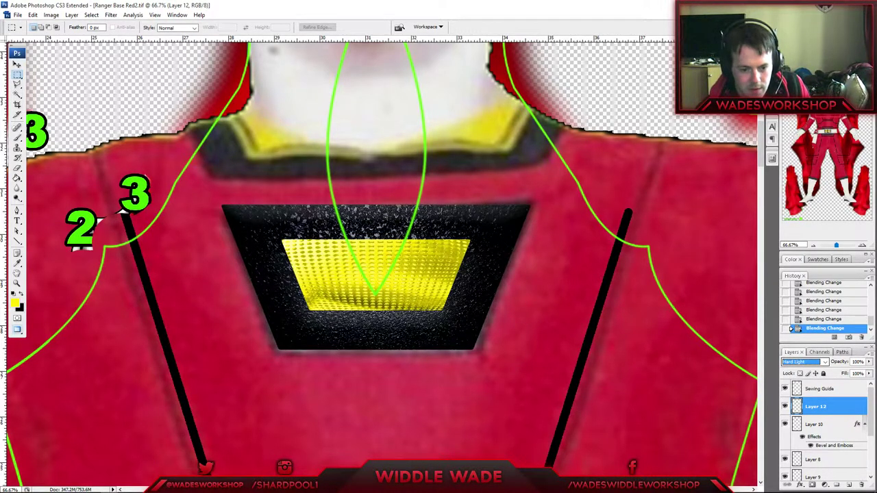
key(Down)
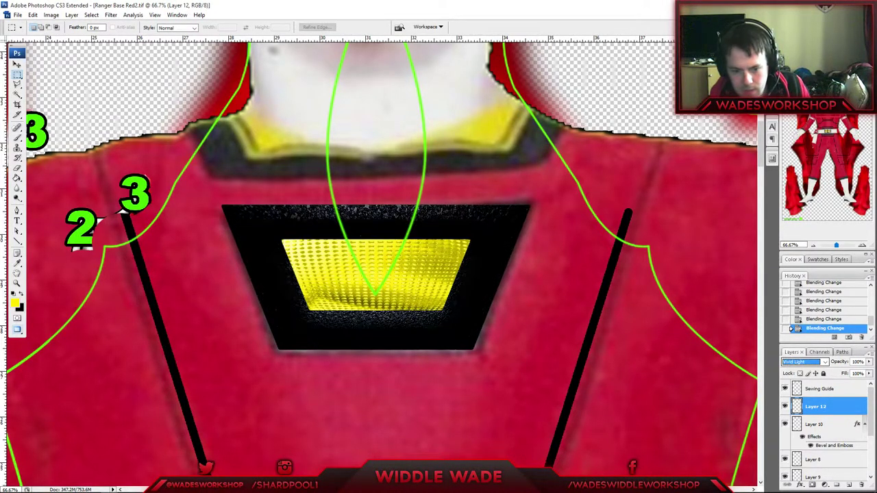
key(Down)
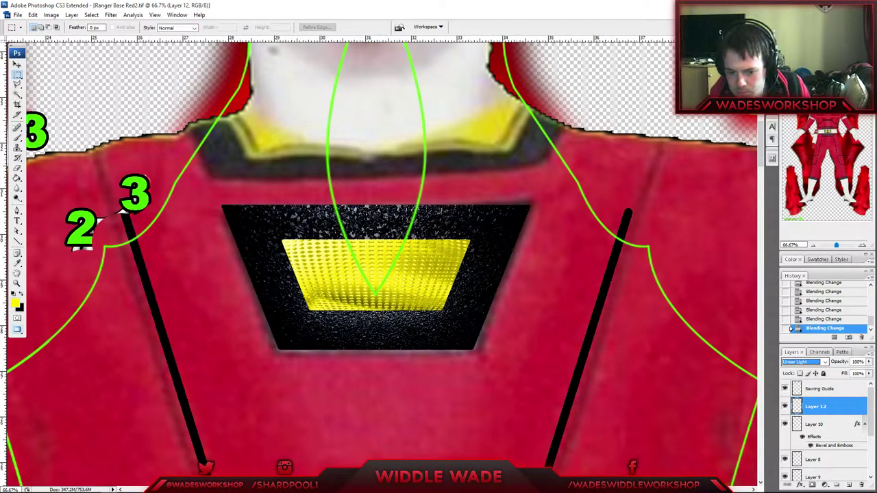
key(Down)
key(Up)
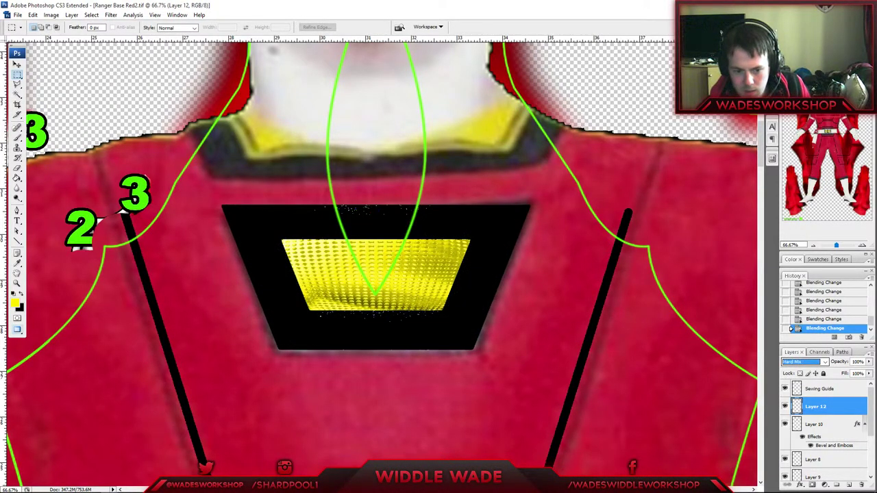
key(Down)
key(Up)
key(Up)
key(Up)
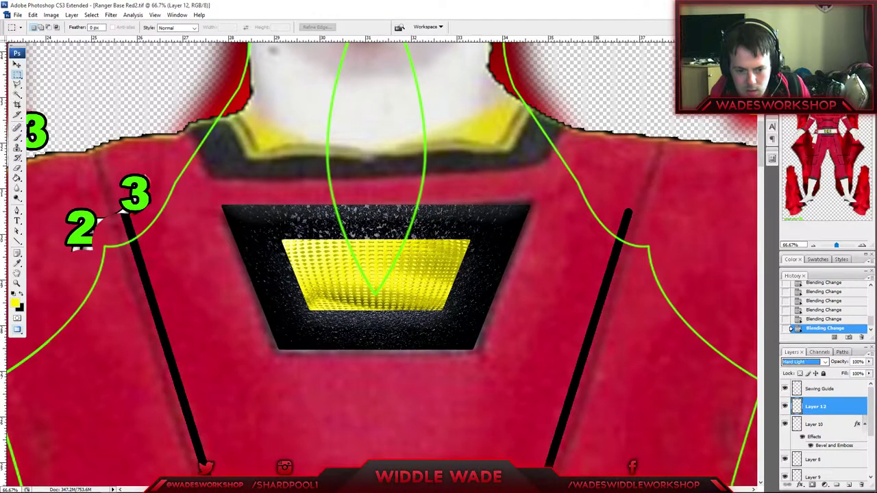
key(Up)
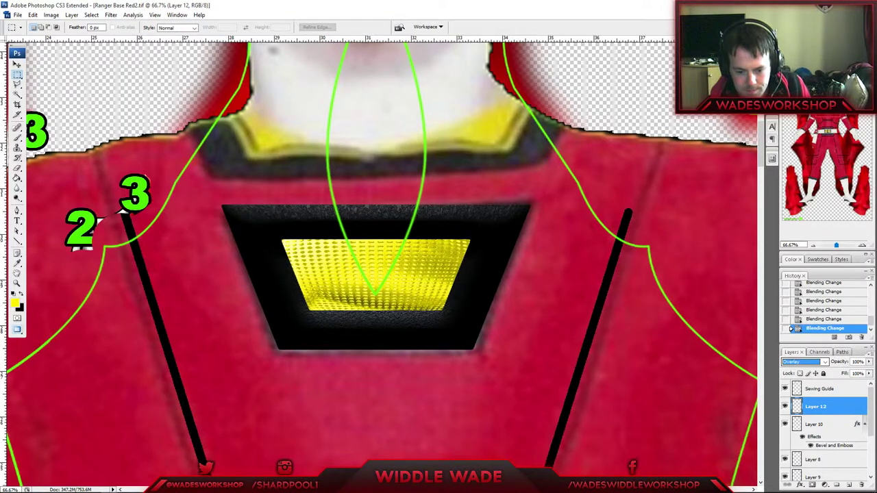
key(Up)
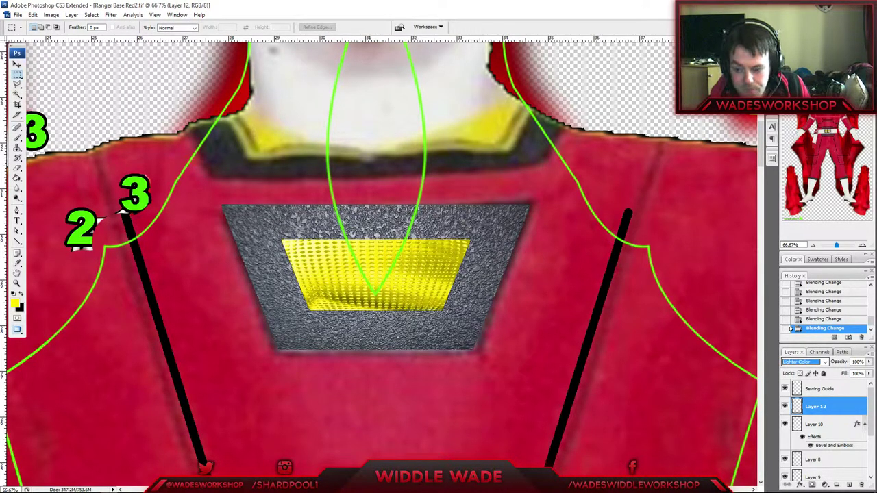
key(Up)
key(Up)
key(Up)
key(Up)
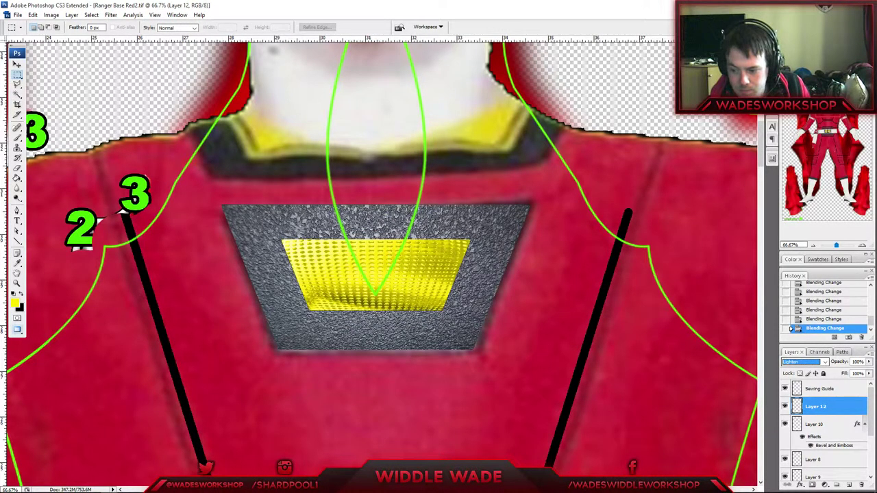
key(Up)
key(Up)
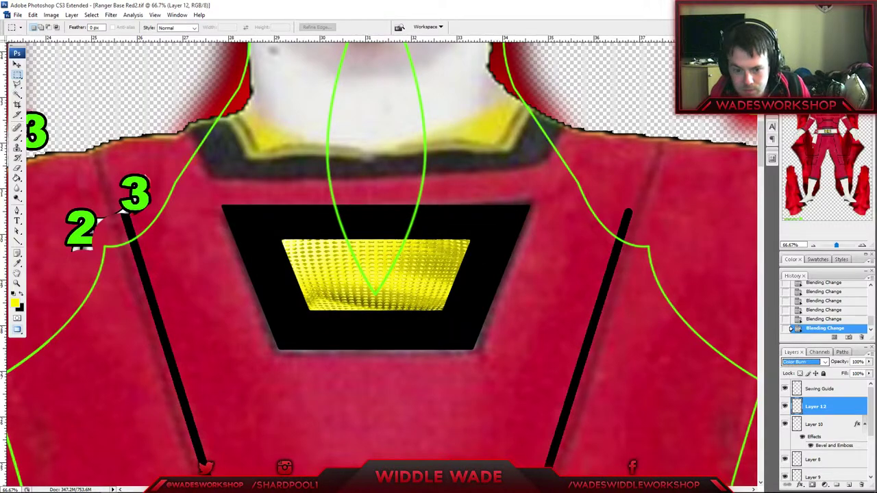
key(Up)
key(Up)
key(Up)
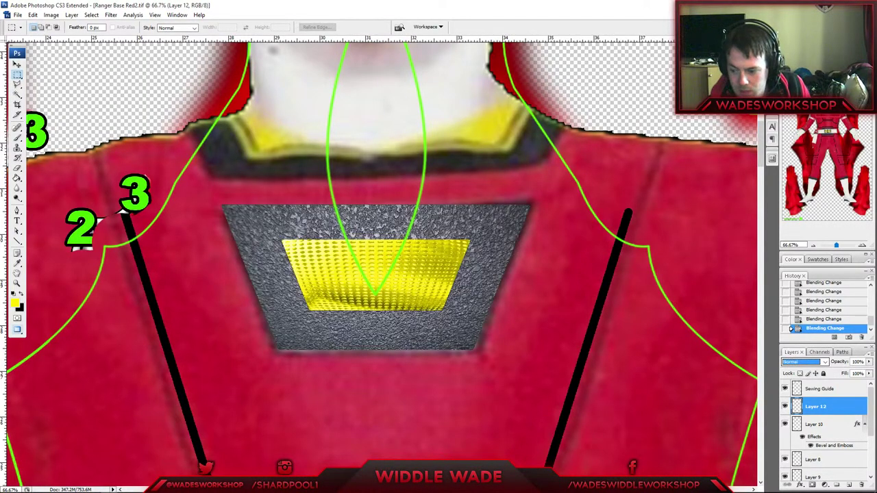
key(Up)
Step: Drag Layer 12's opacity down to about 23%, then select the Layer 10 chest panel
click(825, 362)
click(869, 362)
drag(869, 371, 840, 371)
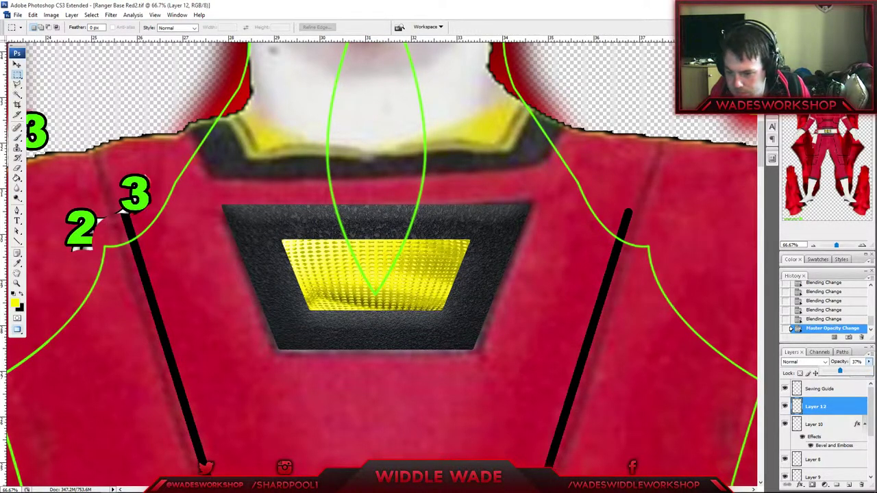
drag(840, 371, 833, 371)
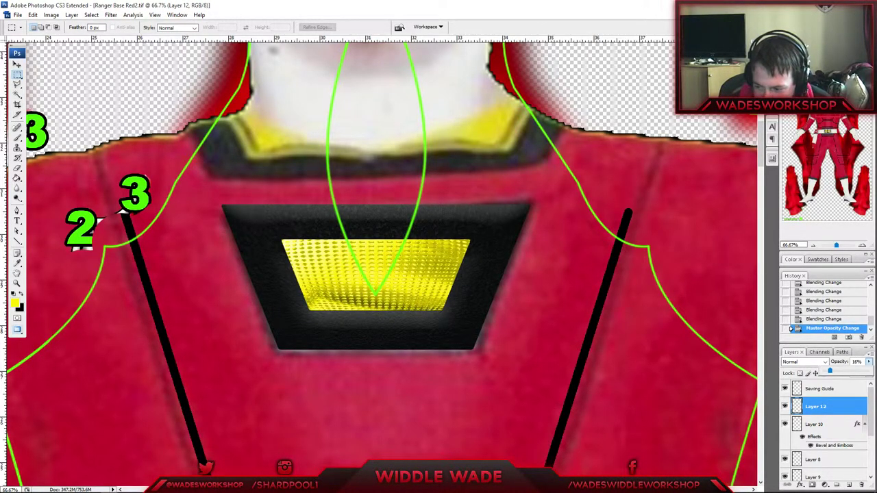
key(Return)
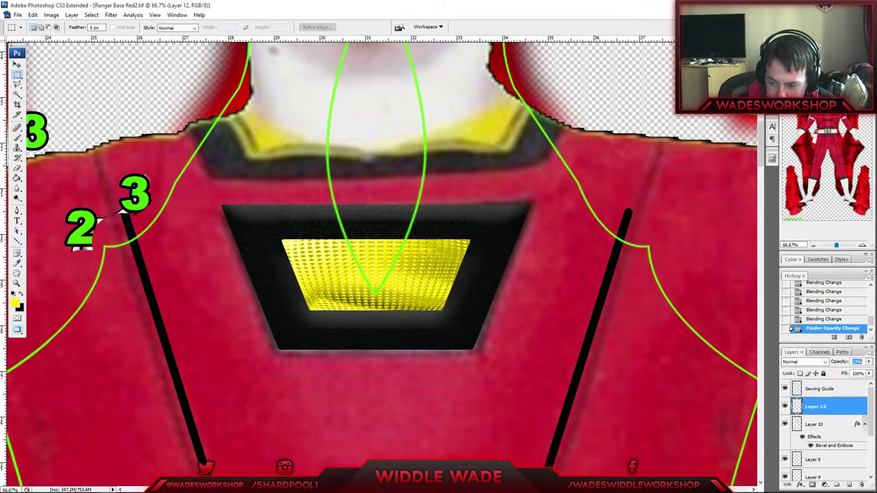
click(816, 425)
click(71, 14)
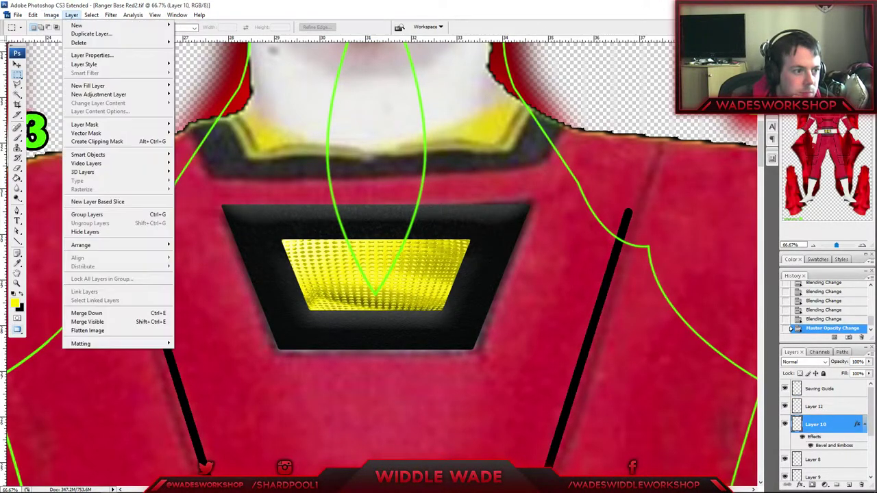
Step: Try a black Stroke on the chest panel, adjust its width, then switch the stroke off
mouse_move(84, 63)
click(191, 155)
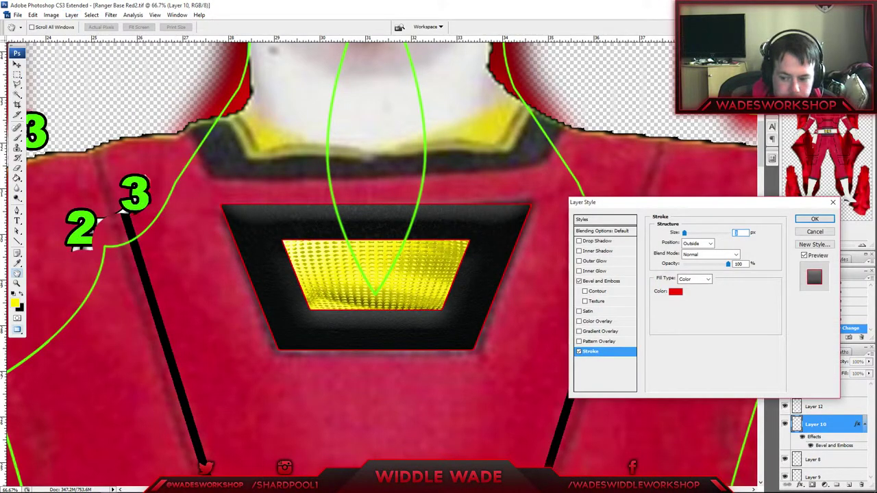
click(676, 291)
click(642, 277)
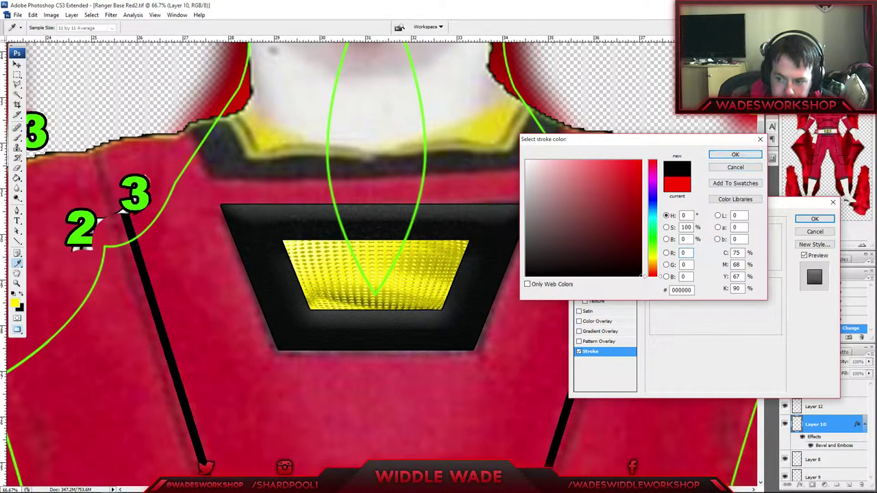
click(735, 154)
key(Down)
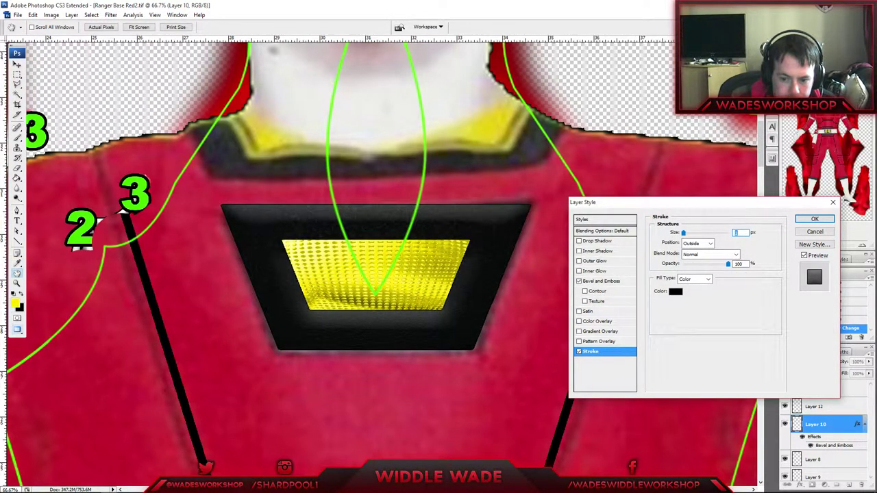
key(Up)
key(Up)
key(Down)
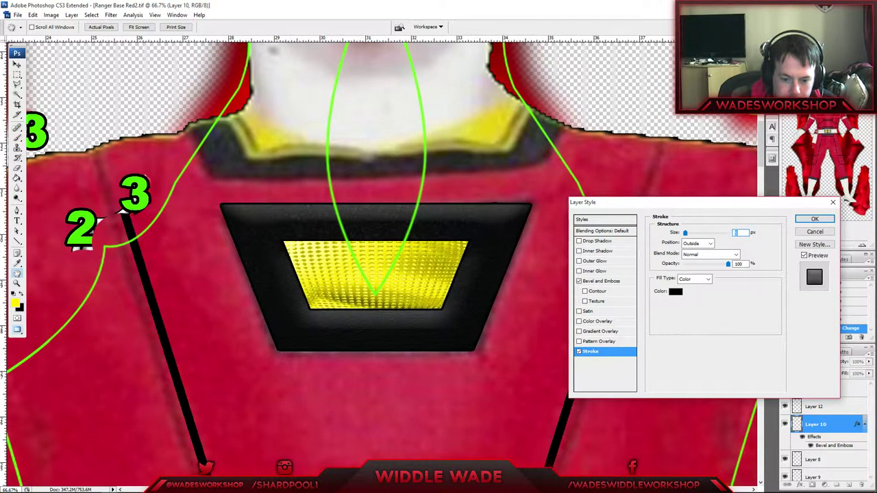
key(Down)
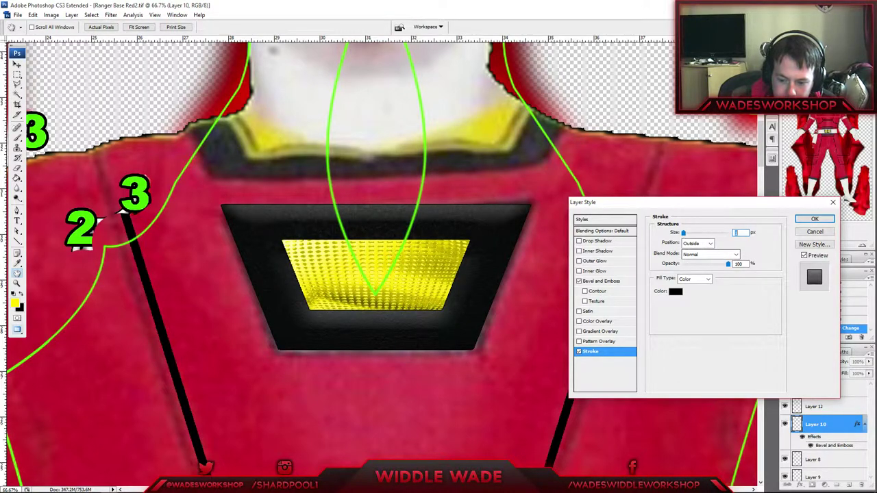
click(579, 352)
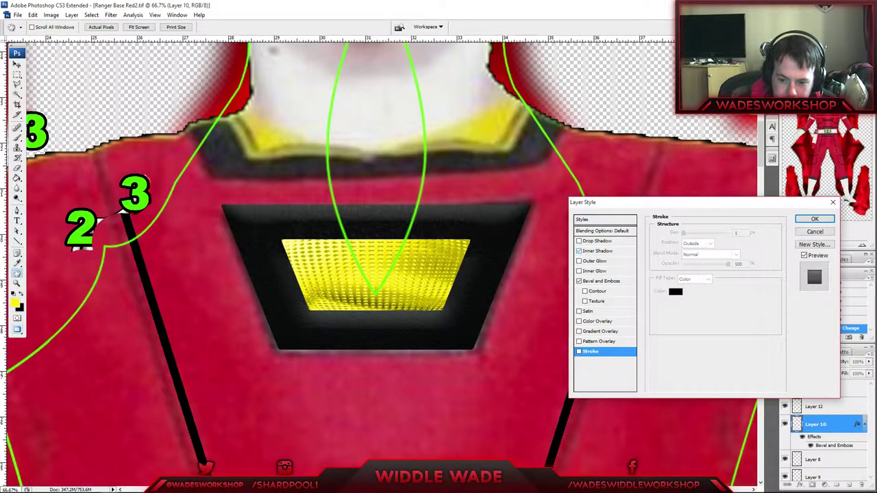
Step: Turn on Inner Shadow and drag it deeper into the chest panel
click(598, 251)
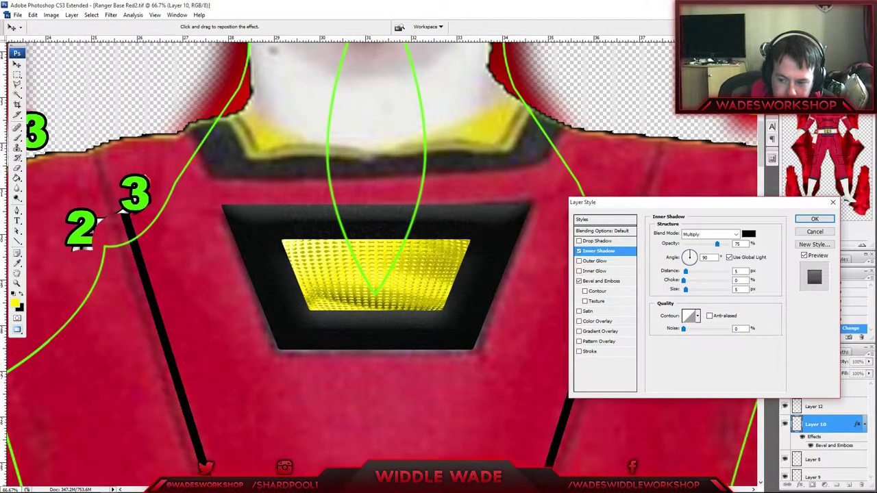
mouse_move(686, 272)
mouse_down()
mouse_move(716, 272)
mouse_move(692, 271)
mouse_move(724, 290)
mouse_up()
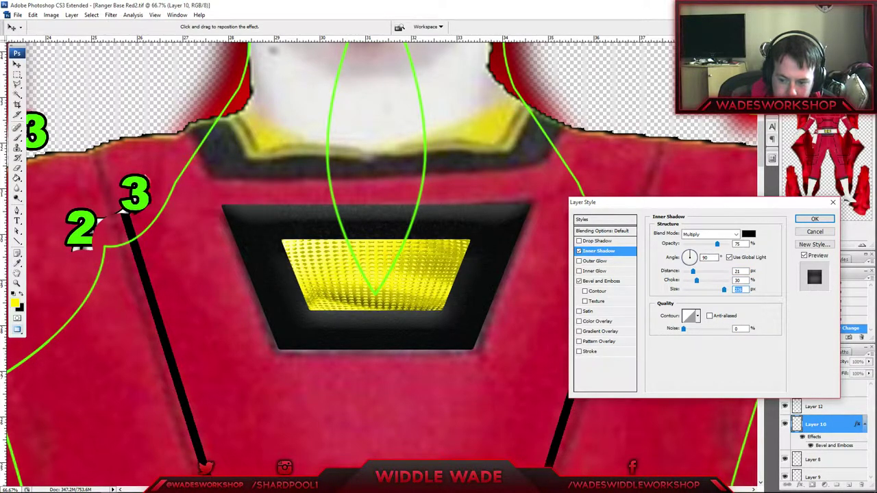
key(space)
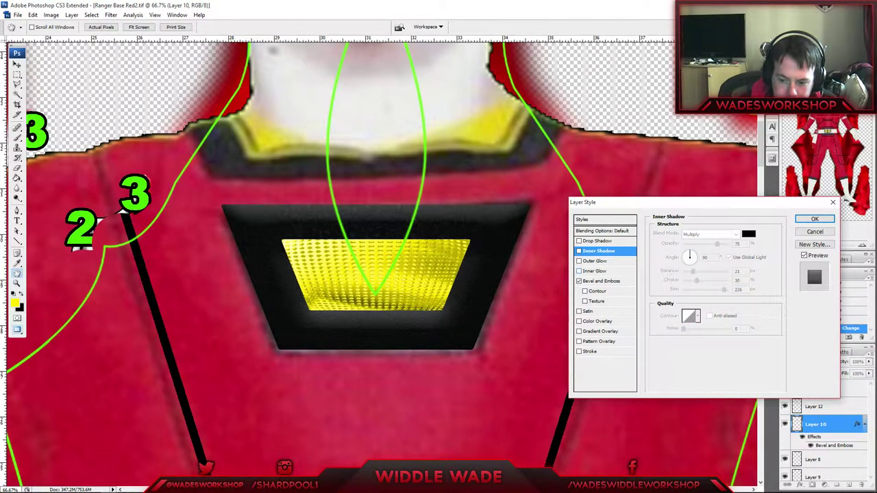
Step: Try Inner Glow and Outer Glow, switch both off, and enable Drop Shadow
click(579, 270)
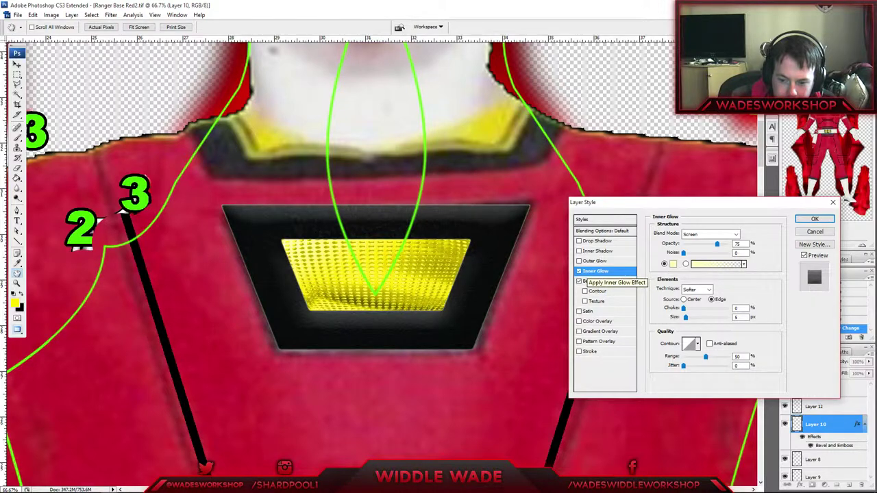
click(579, 271)
click(579, 261)
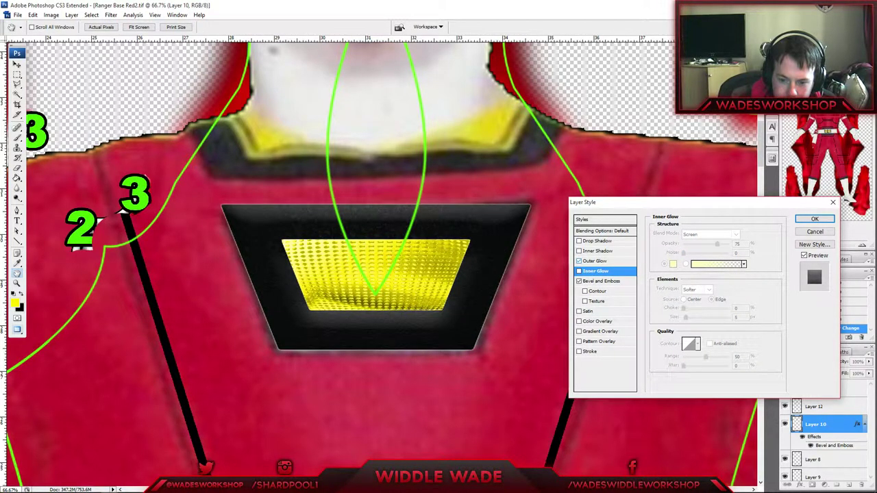
click(579, 261)
click(579, 241)
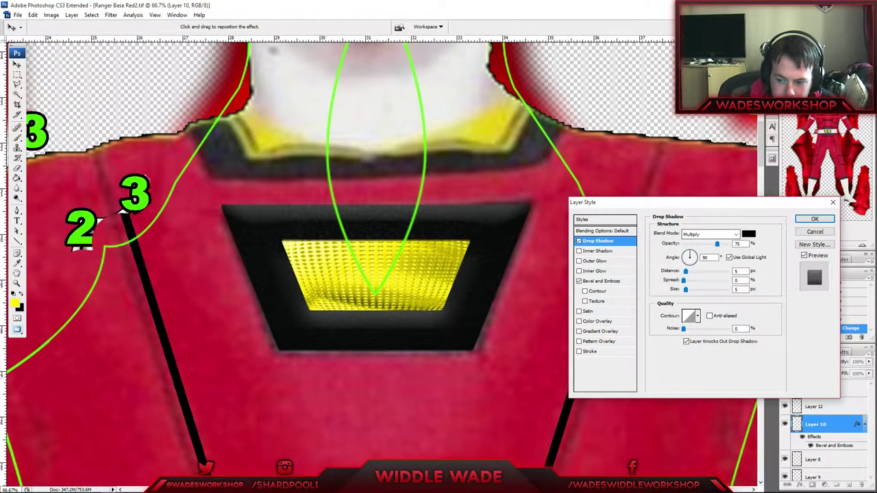
Step: Nudge the drop shadow's distance, spread, angle (toward 137°) and size with arrow keys
key(Tab)
key(Up)
key(Up)
key(Up)
key(Up)
key(Down)
key(Tab)
key(Up)
key(Up)
key(Down)
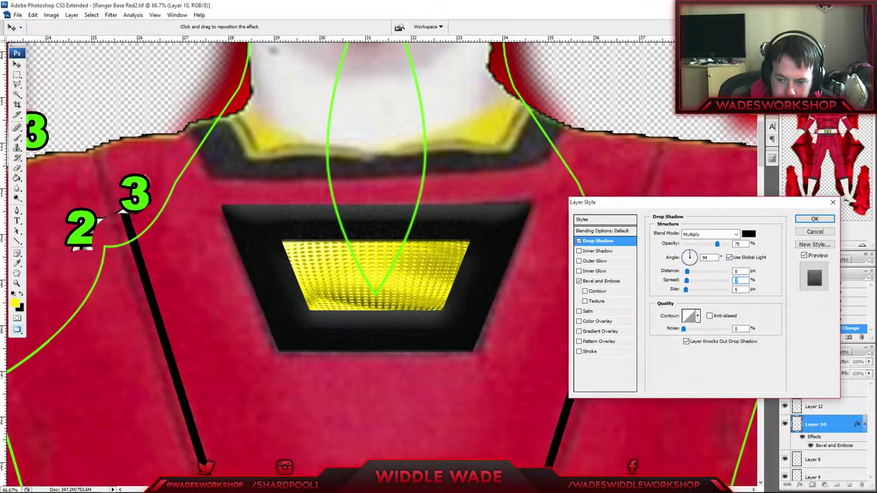
key(shift+Tab)
key(shift+Tab)
key(shift+Tab)
key(Up)
key(Up)
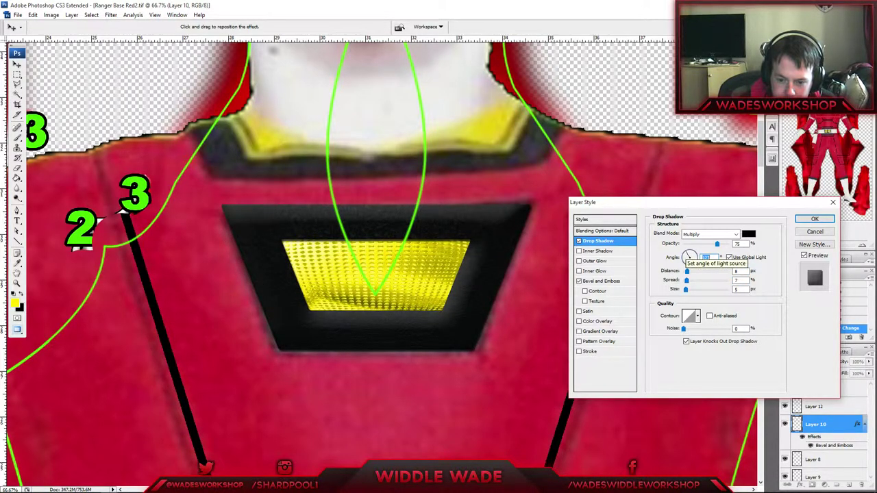
key(Down)
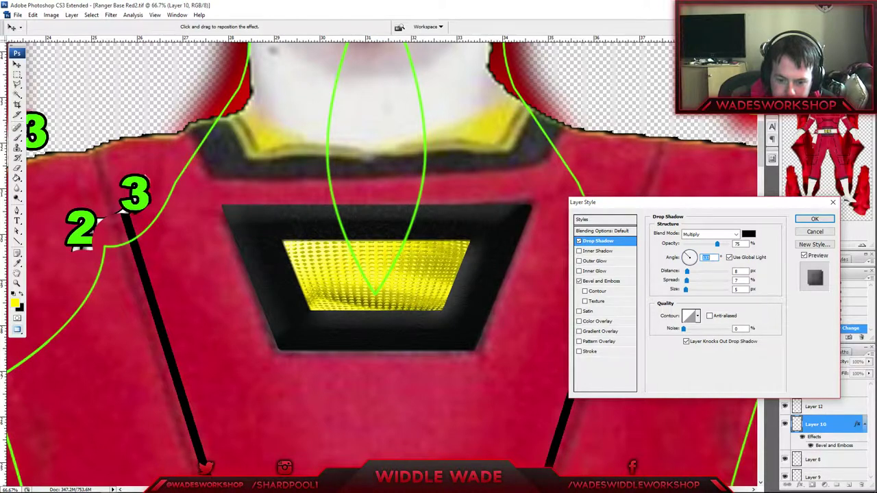
key(Tab)
key(Tab)
key(Tab)
key(Up)
key(Tab)
key(Up)
key(Up)
key(Up)
key(Down)
key(Down)
key(Down)
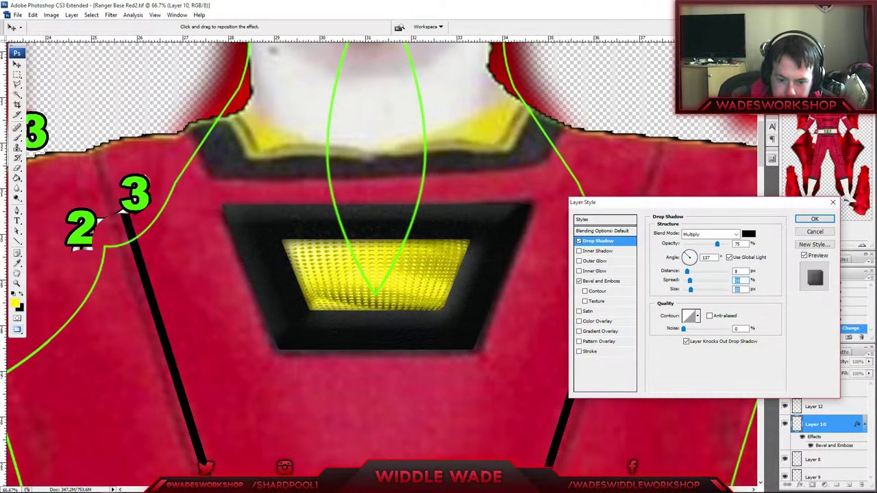
key(Down)
key(Down)
key(Down)
key(shift+Tab)
key(Up)
key(Down)
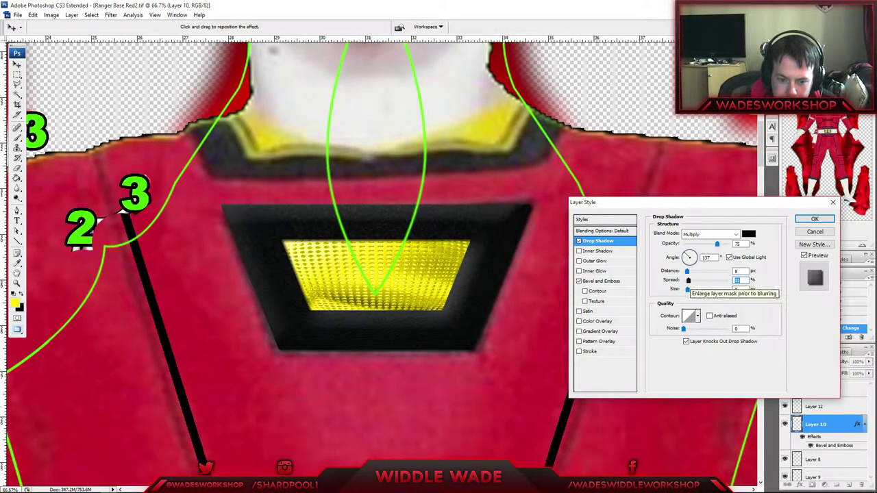
key(Down)
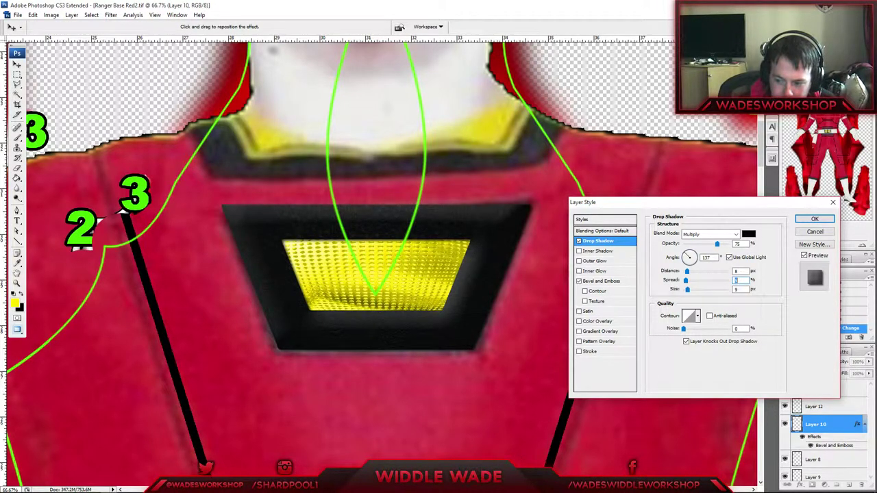
Step: Type drop shadow distance and size values into their fields, settling the size at 5 px
click(739, 271)
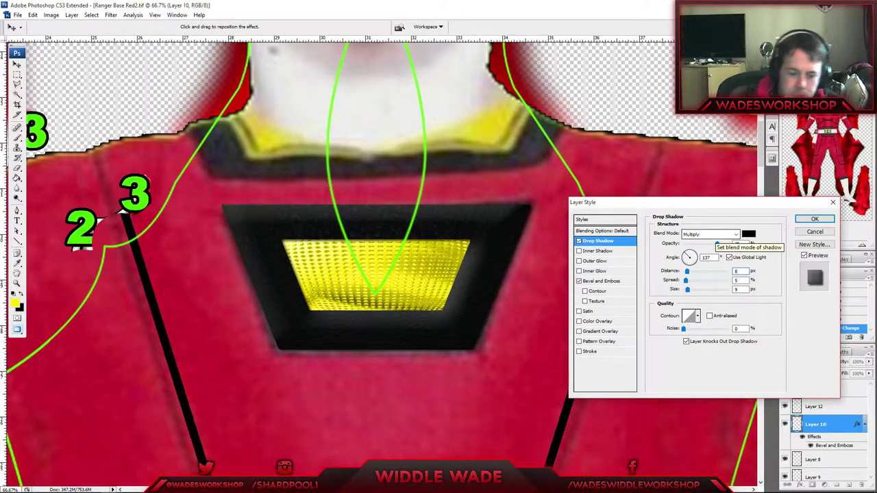
click(736, 289)
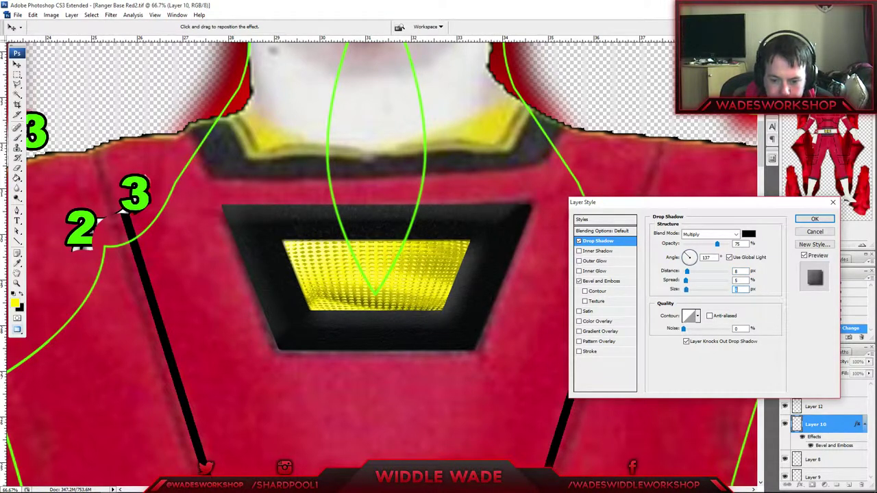
text(6)
click(736, 271)
text(5)
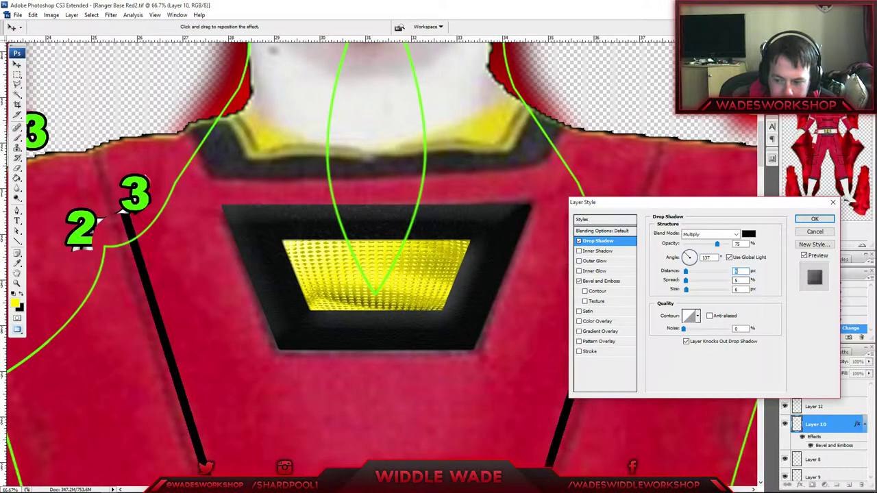
click(738, 290)
key(shift+Up)
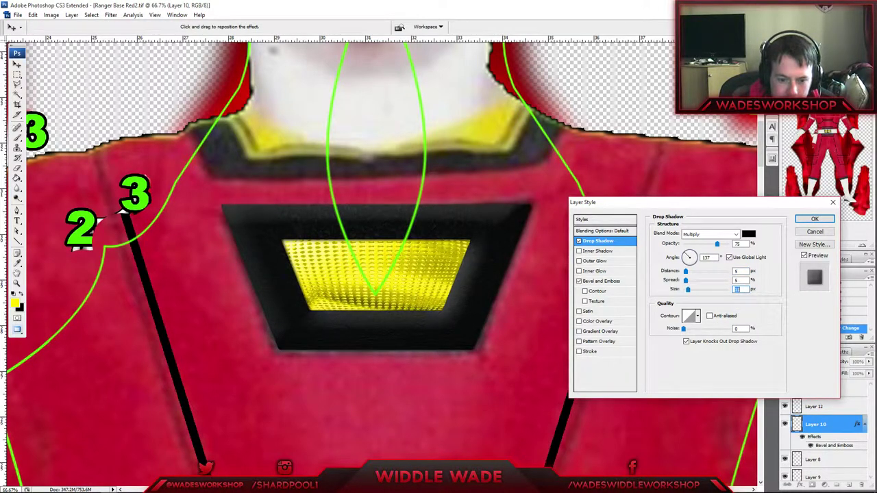
text(5)
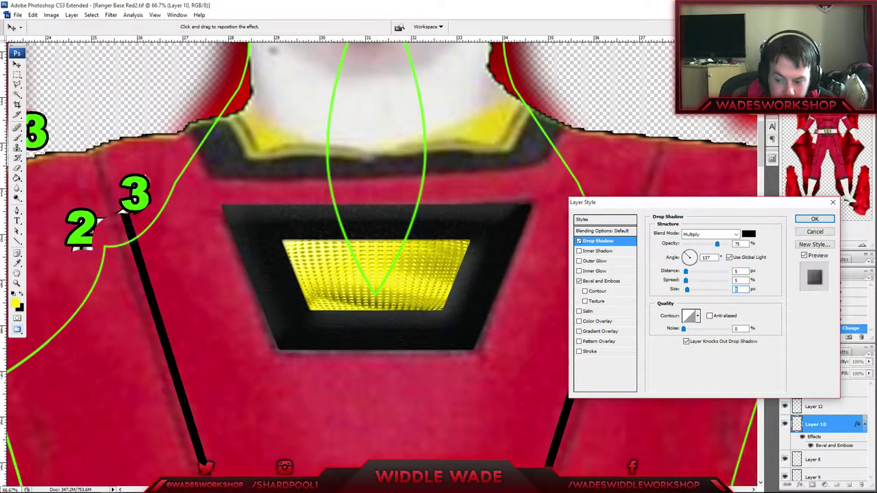
Step: Apply the drop shadow and hide the Layer 1 photo texture to reveal the red suit template
key(Return)
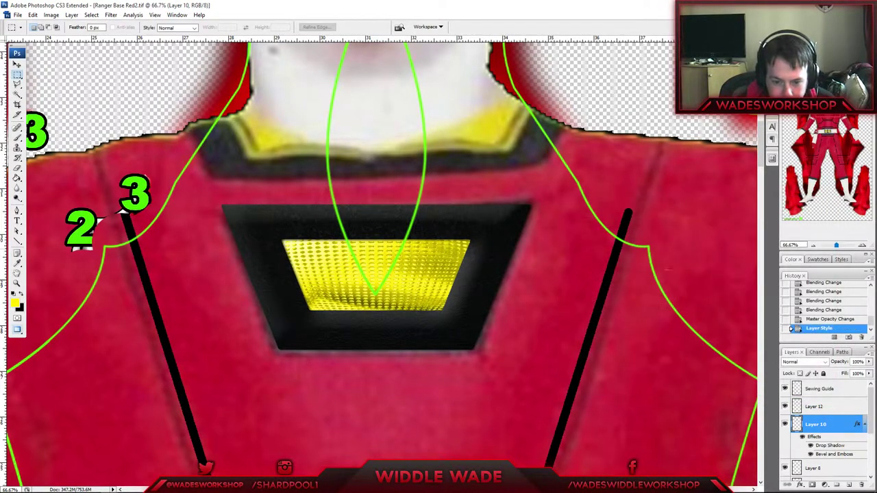
scroll(822, 425, down, 3)
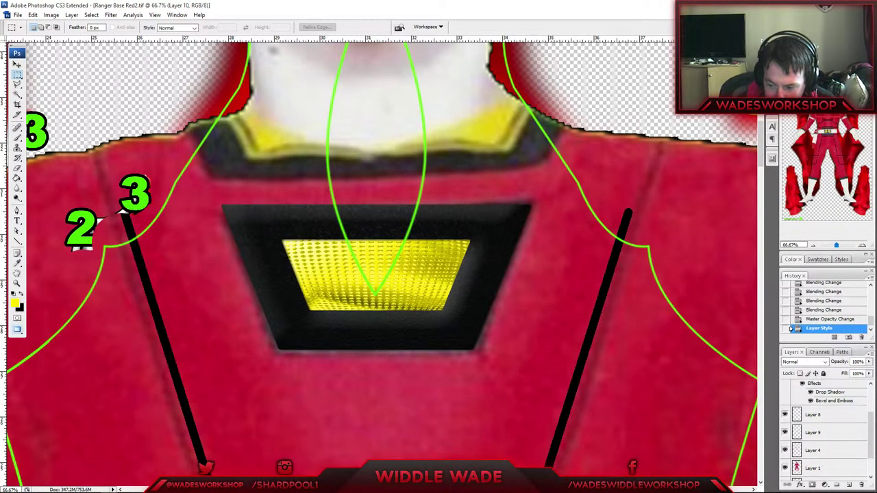
scroll(822, 425, down, 1)
click(785, 437)
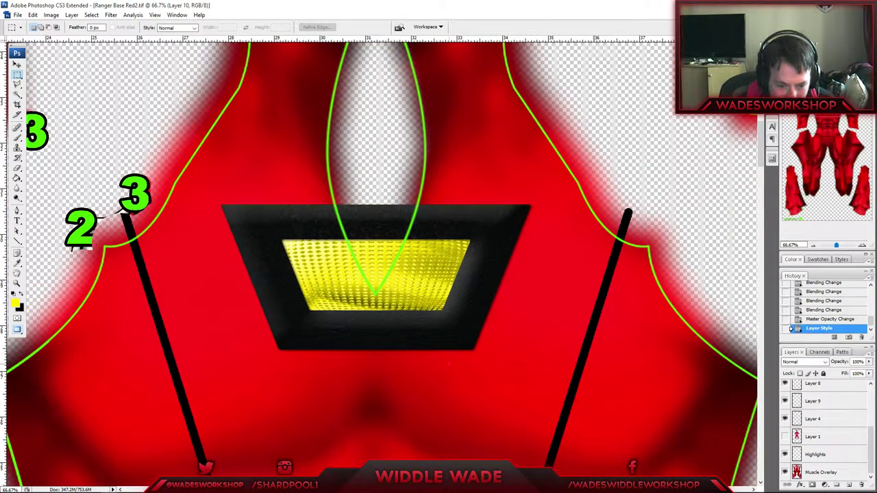
Step: Zoom out to about 17% to see the whole chest piece among the pattern pieces
key(z)
drag(28, 65, 631, 459)
key(ctrl+minus)
key(ctrl+minus)
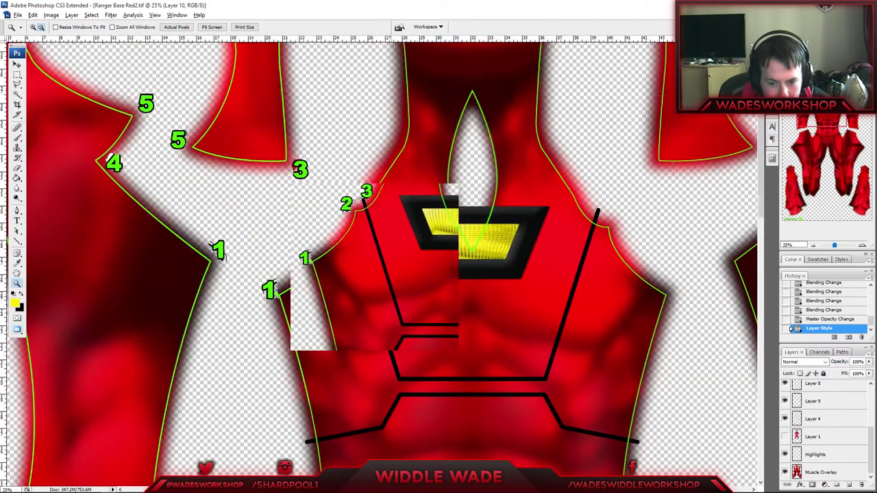
key(ctrl+minus)
key(ctrl+minus)
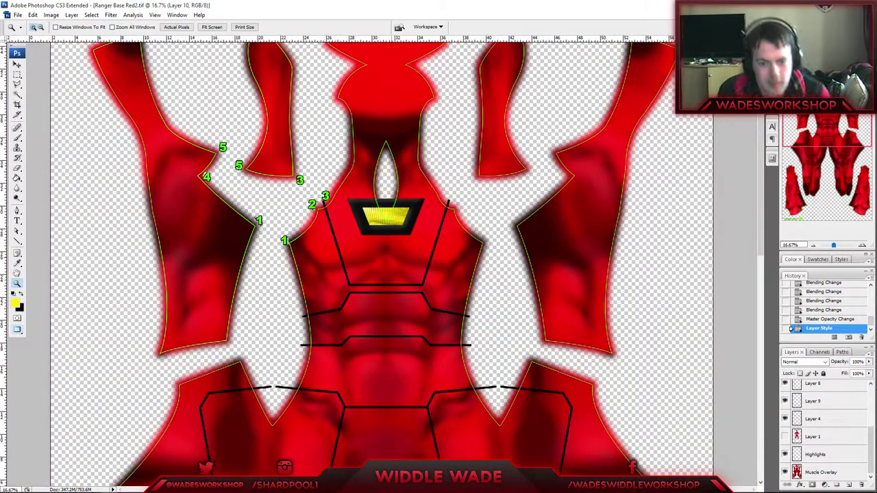